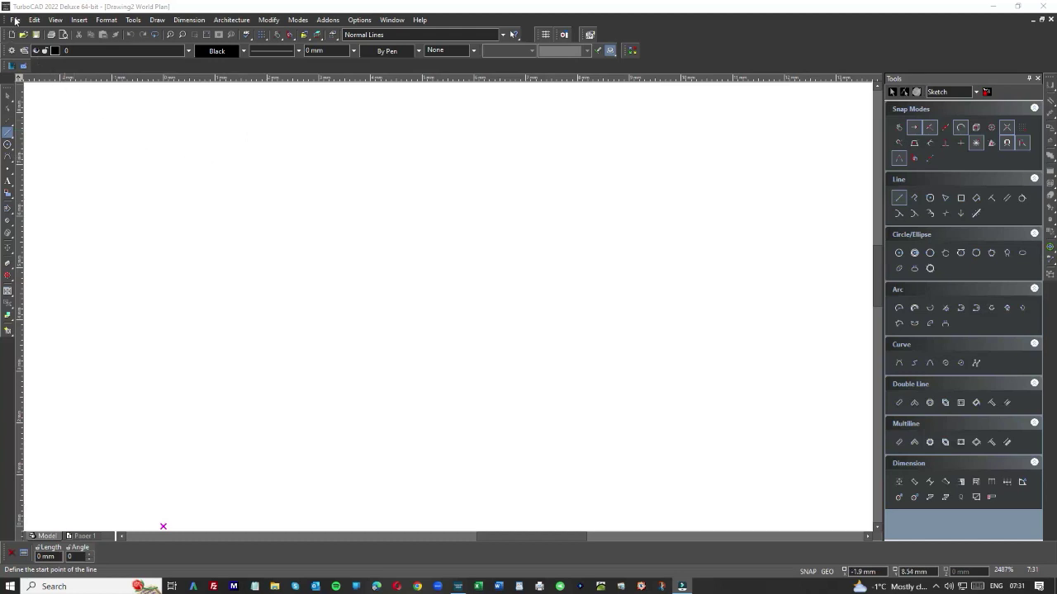
Create a new blank drawing, Drawing3, from scratch
left_click(15, 20)
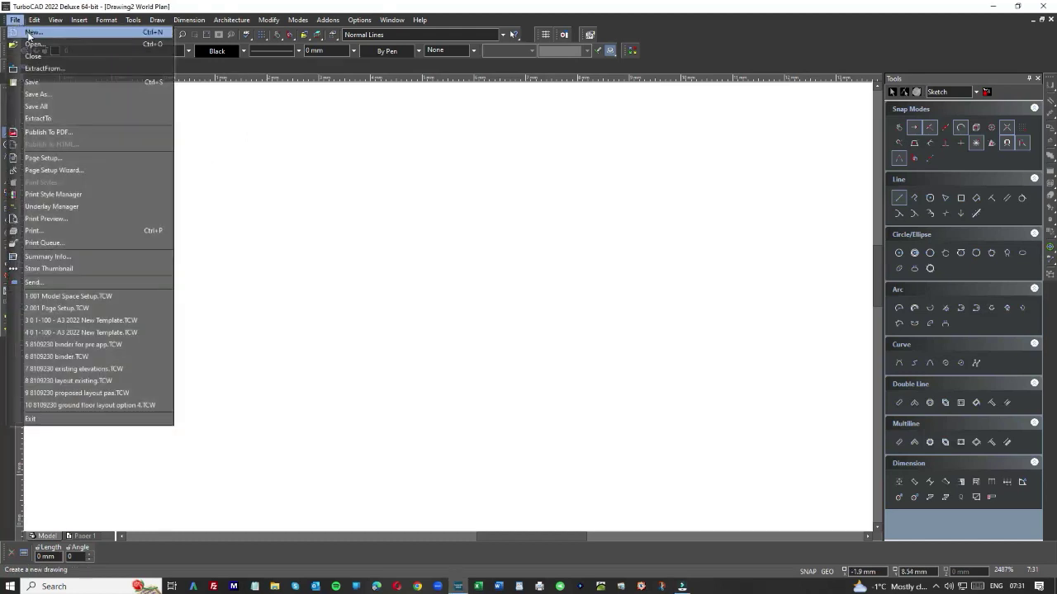
left_click(31, 32)
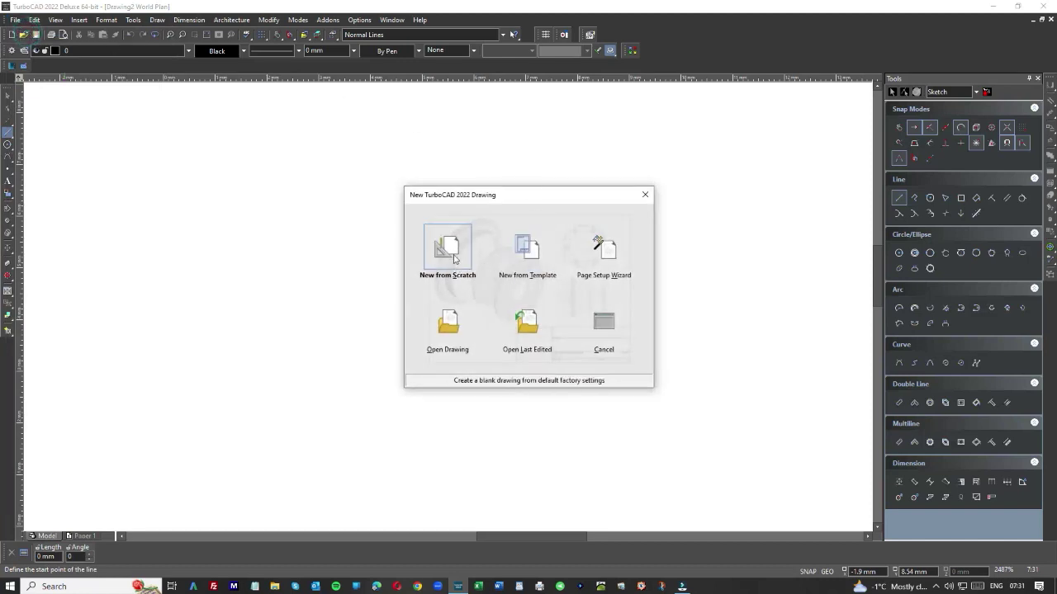
left_click(451, 252)
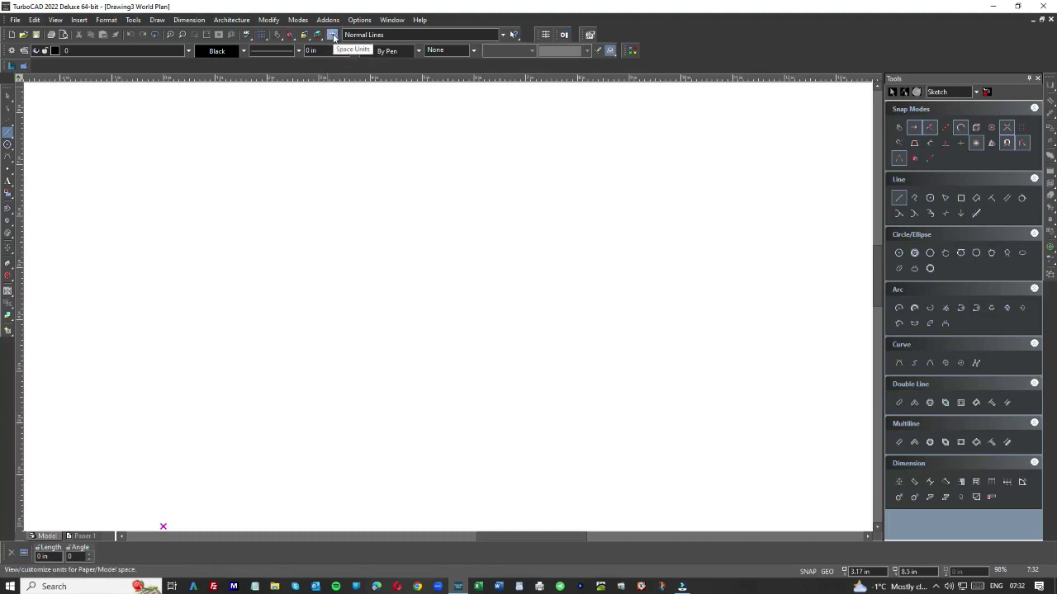
Switch the drawing's space units to Metric millimetres
left_click(333, 36)
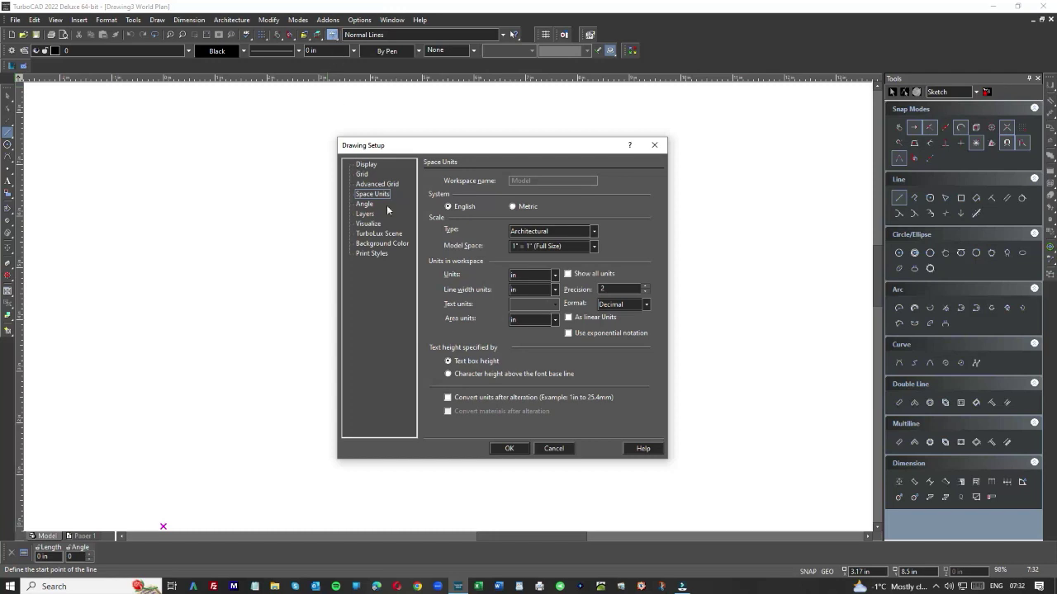
left_click(513, 206)
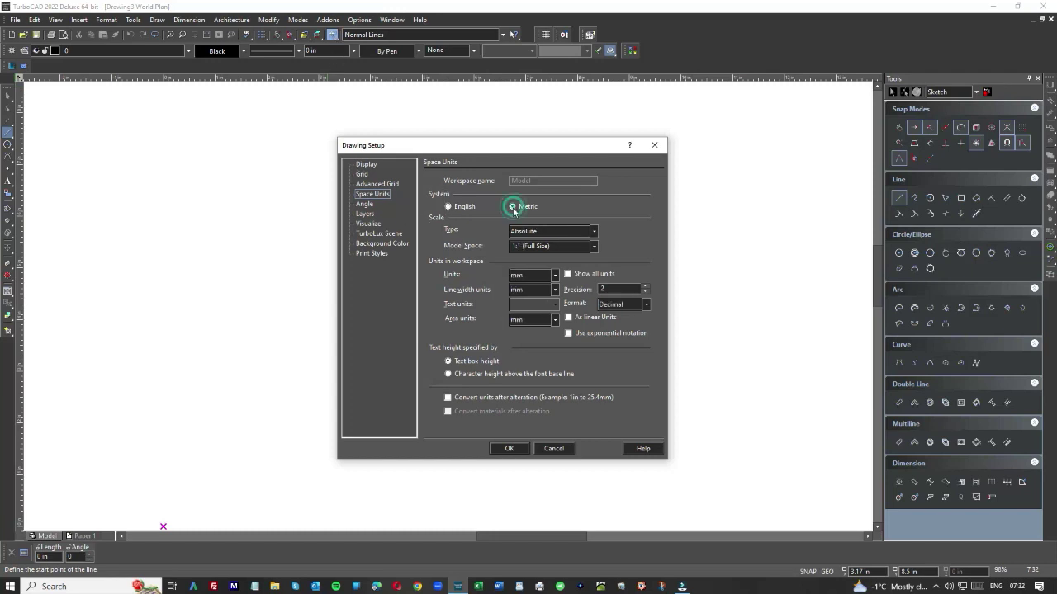
left_click(509, 448)
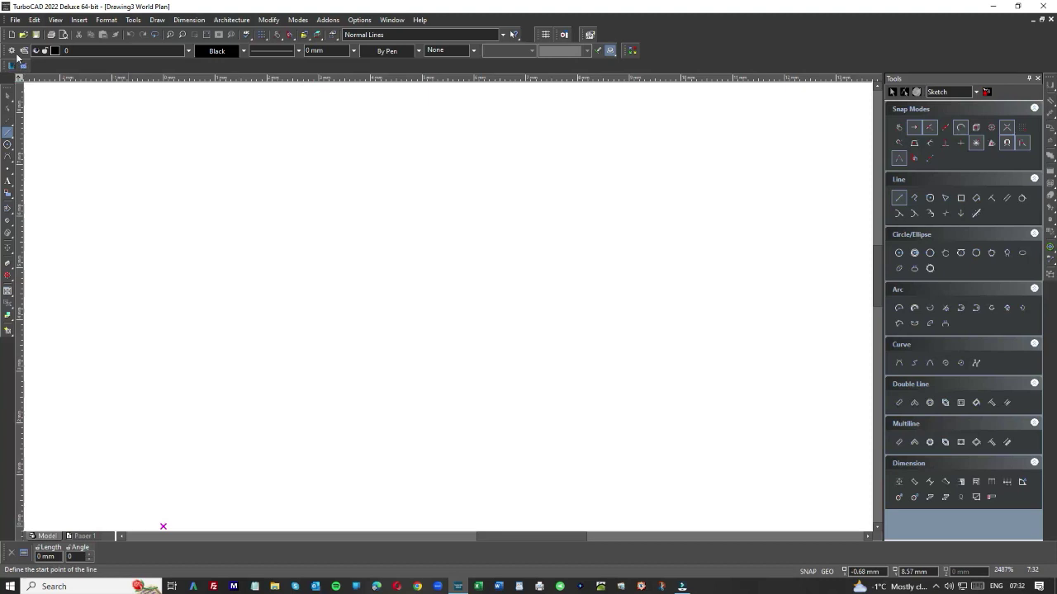
Set page setup to A3 297 x 420 mm paper, ISO A3 sheet, and 1:100 printing scale
left_click(15, 19)
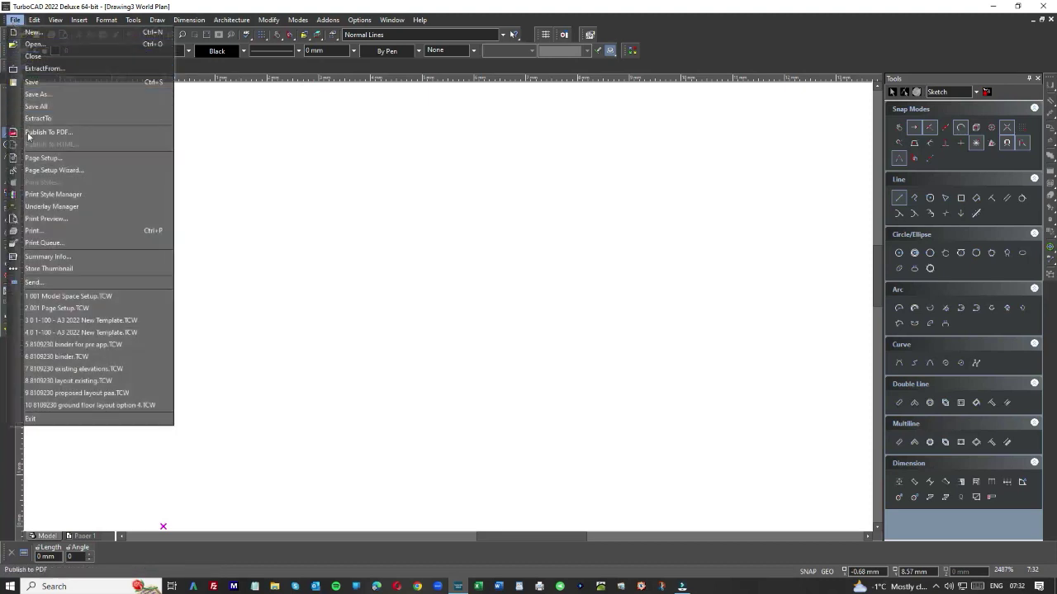
key("Escape")
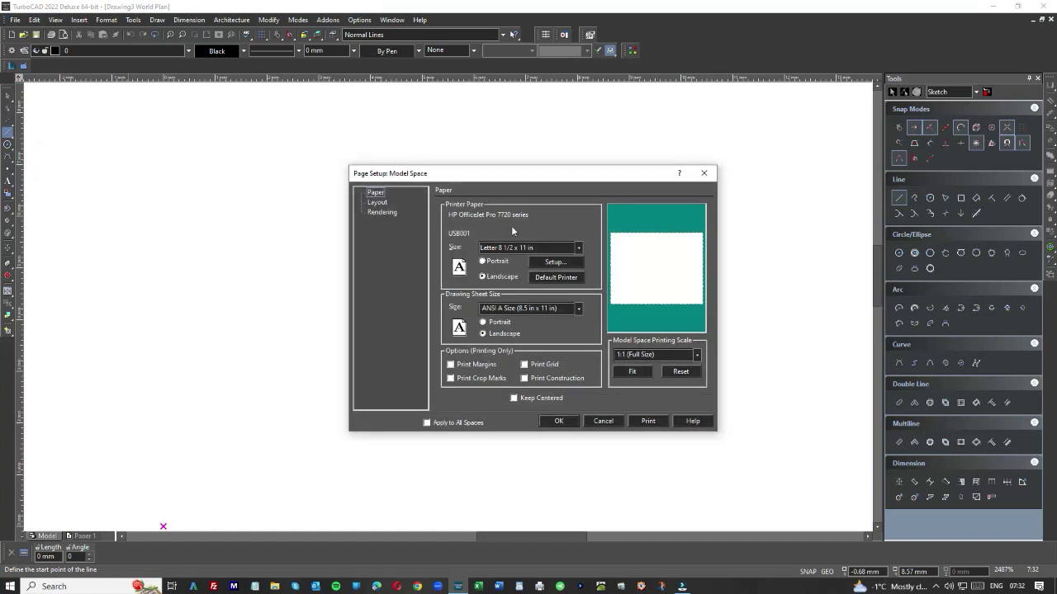
left_click(579, 249)
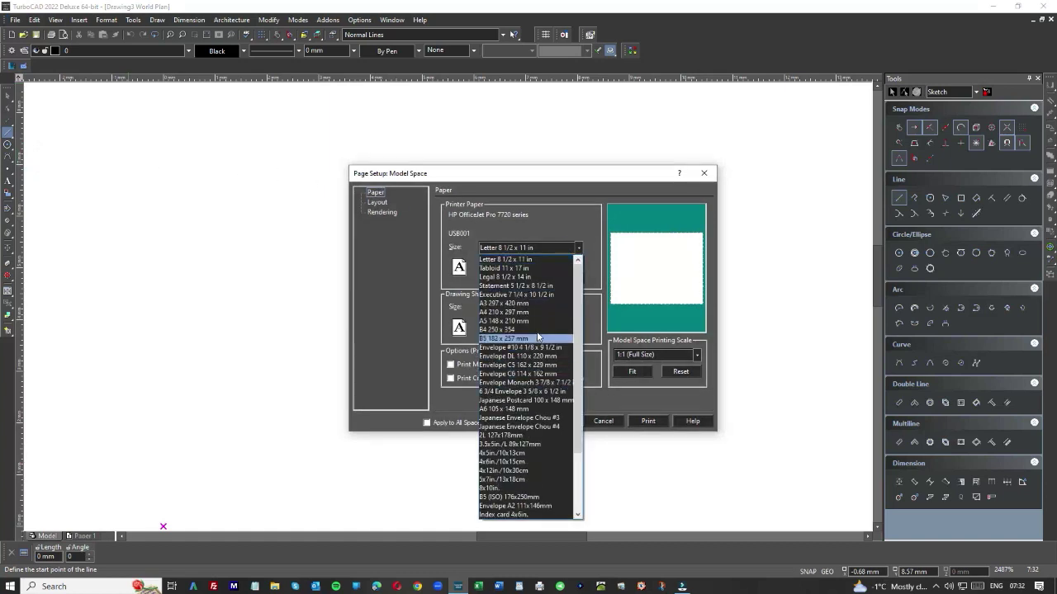
left_click(510, 303)
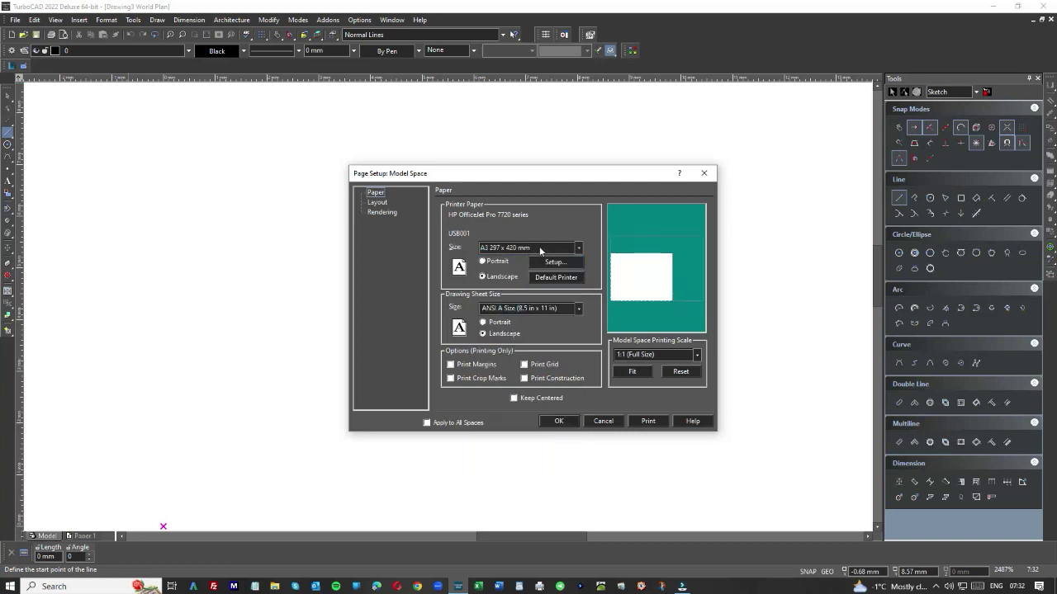
left_click(578, 308)
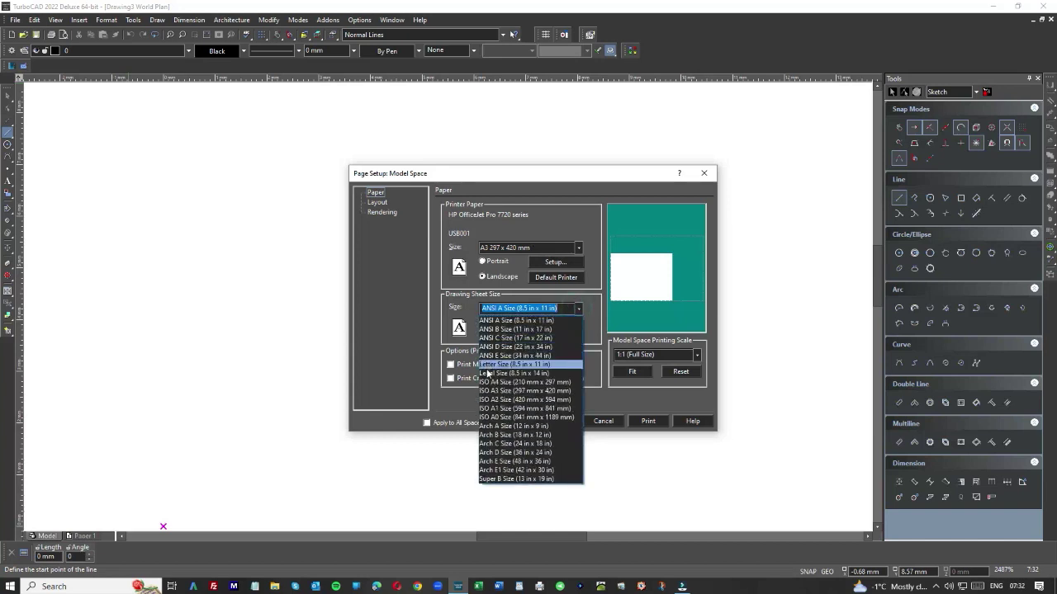
left_click(488, 391)
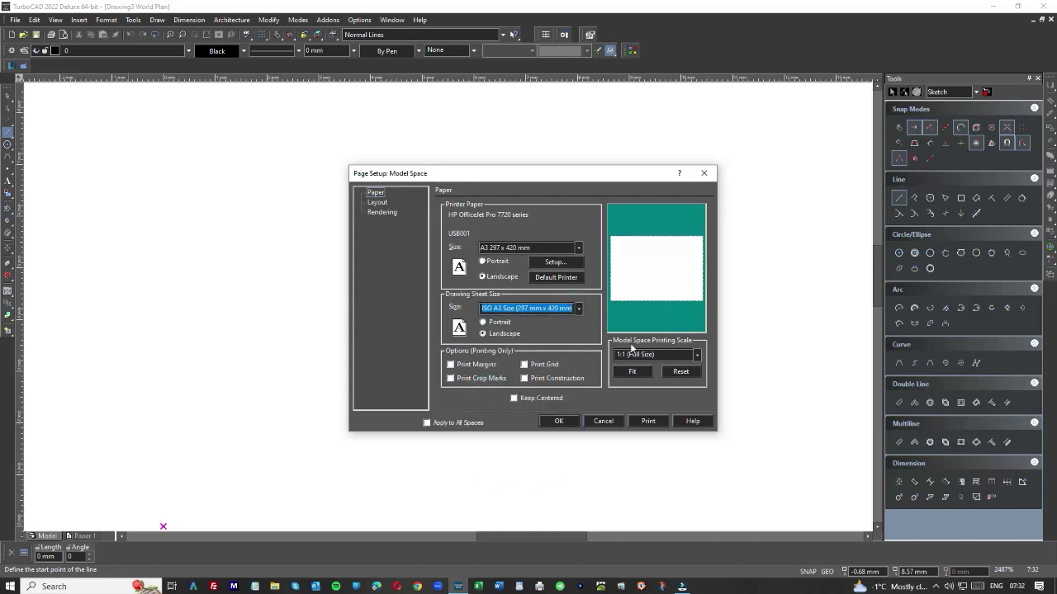
left_click(696, 356)
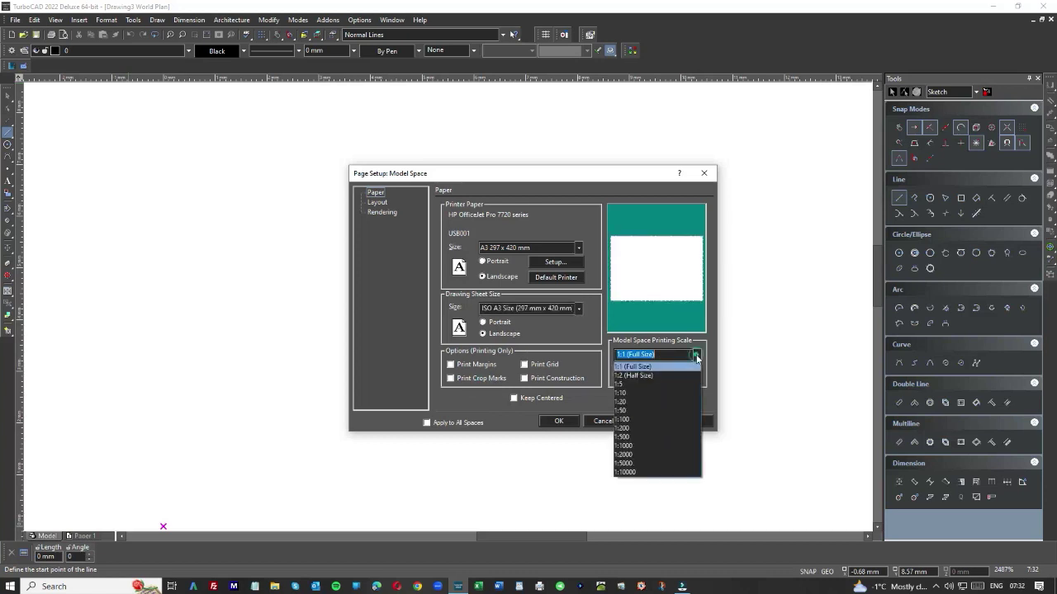
left_click(623, 419)
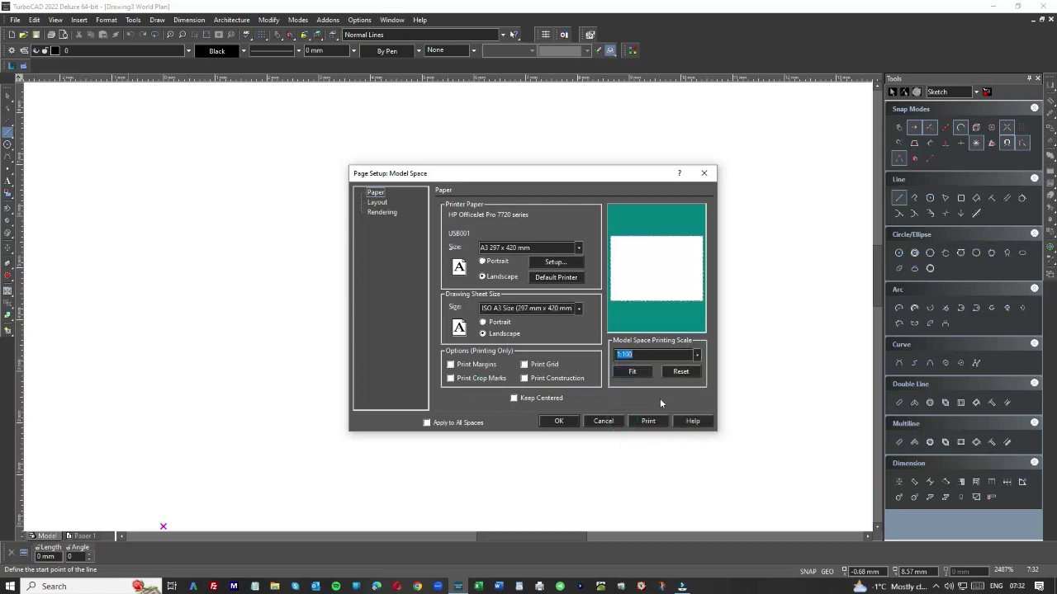
left_click(555, 421)
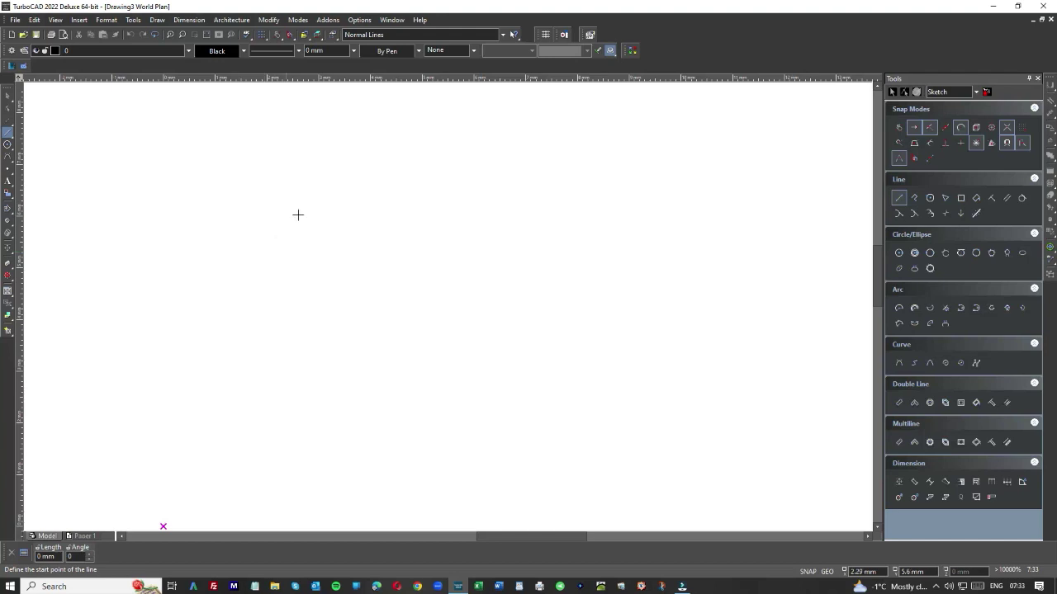
Switch the drawing's space units back to English inches
left_click(332, 36)
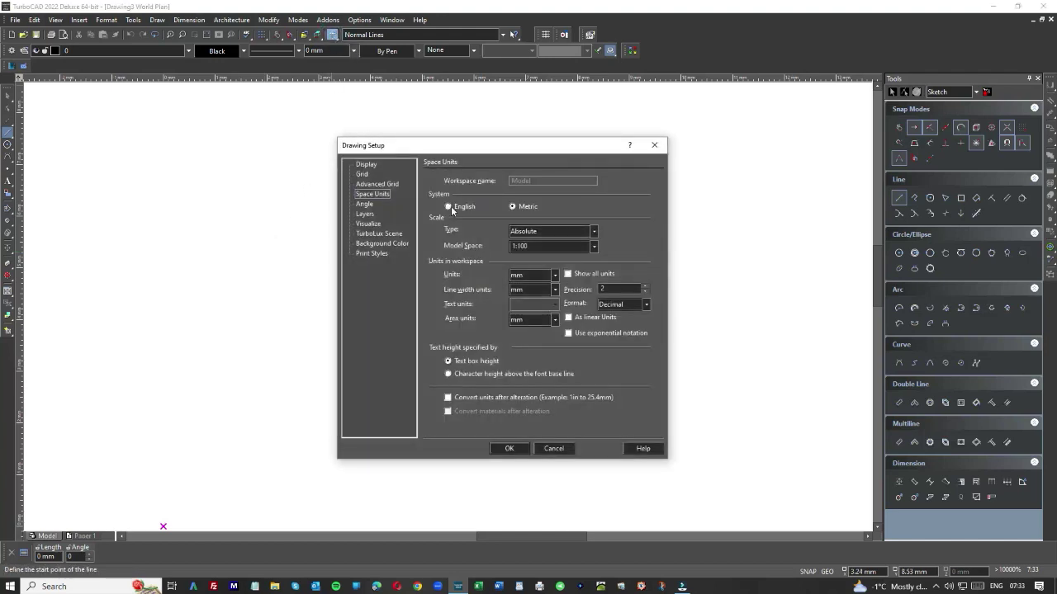
left_click(449, 208)
left_click(516, 456)
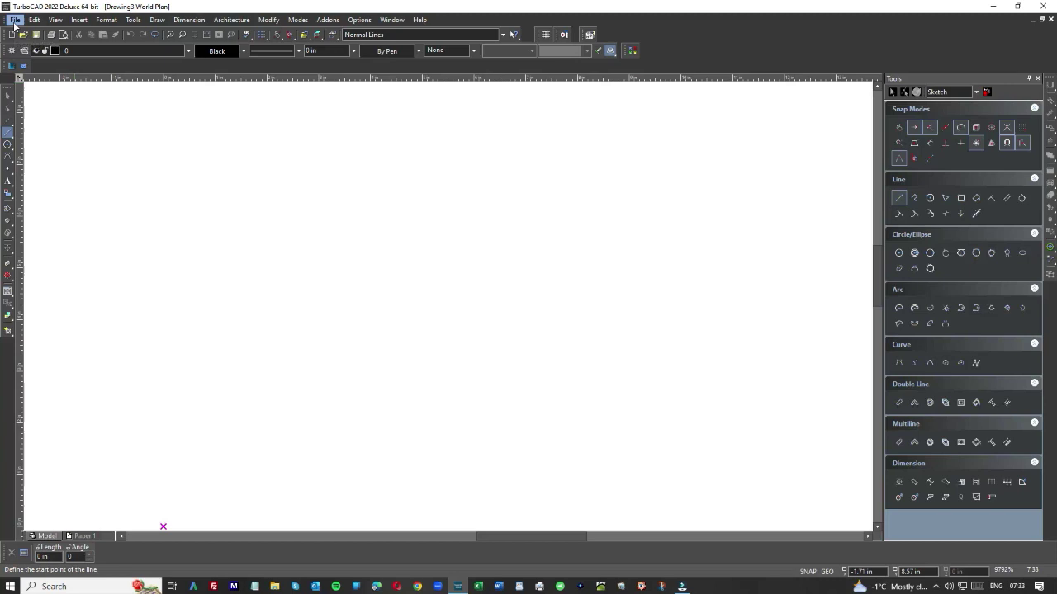
Review the page setup's paper size list and cancel, leaving the A3 setup unchanged
left_click(14, 20)
left_click(34, 162)
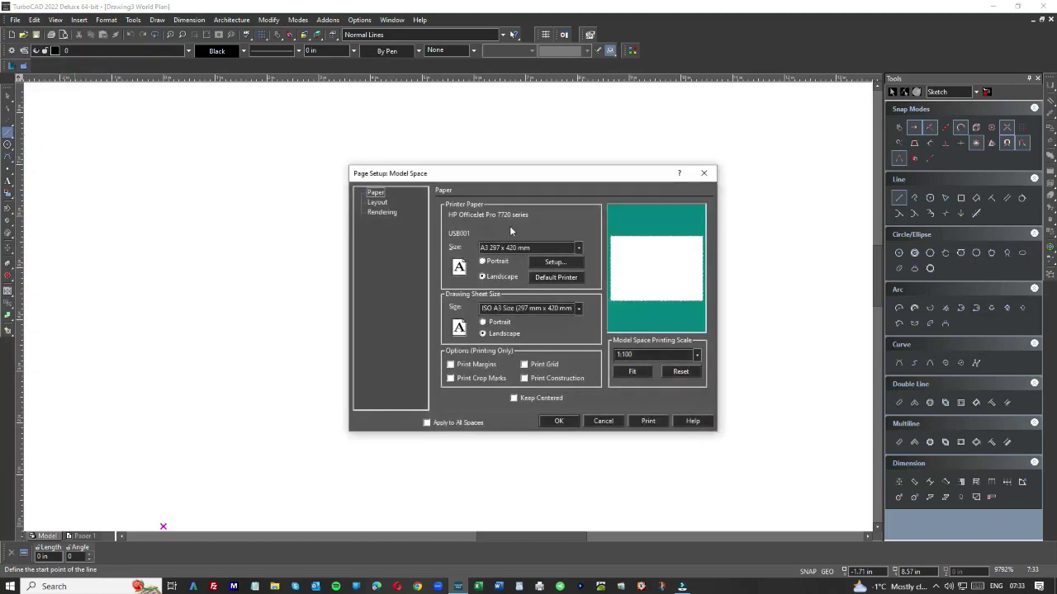
left_click(580, 248)
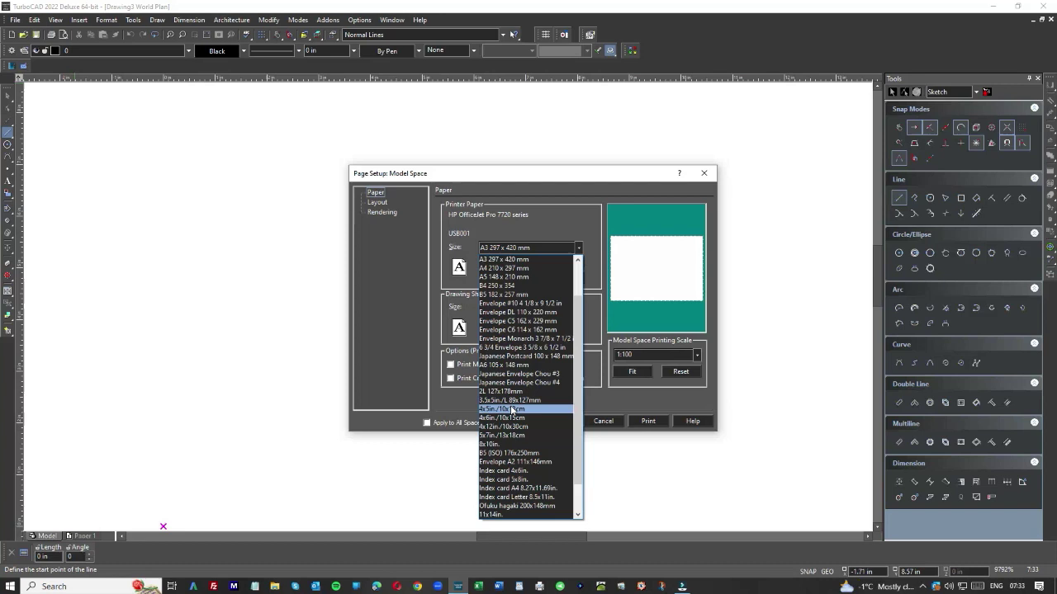
left_click(612, 423)
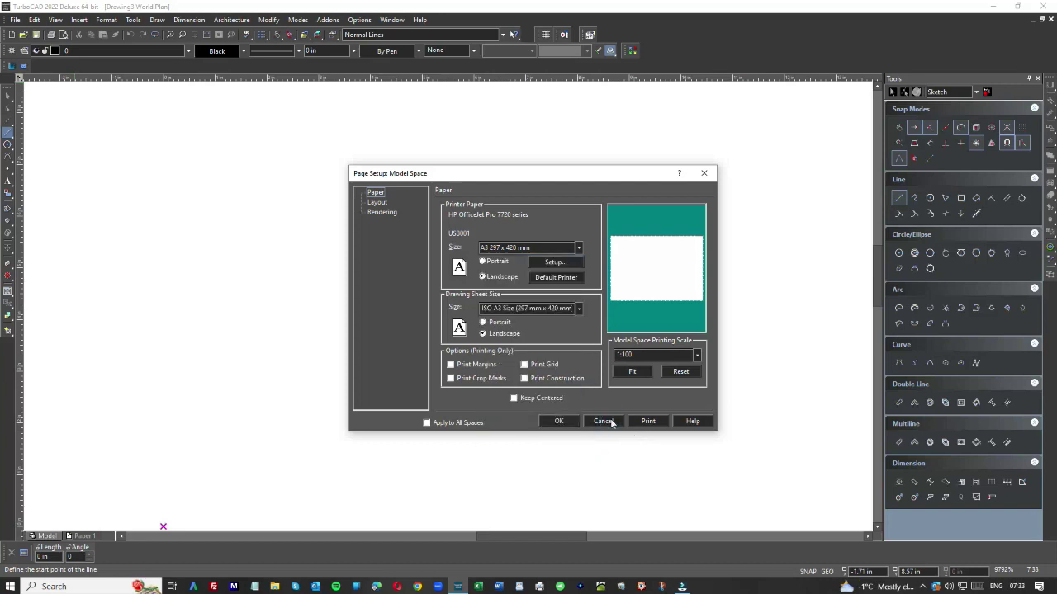
left_click(610, 421)
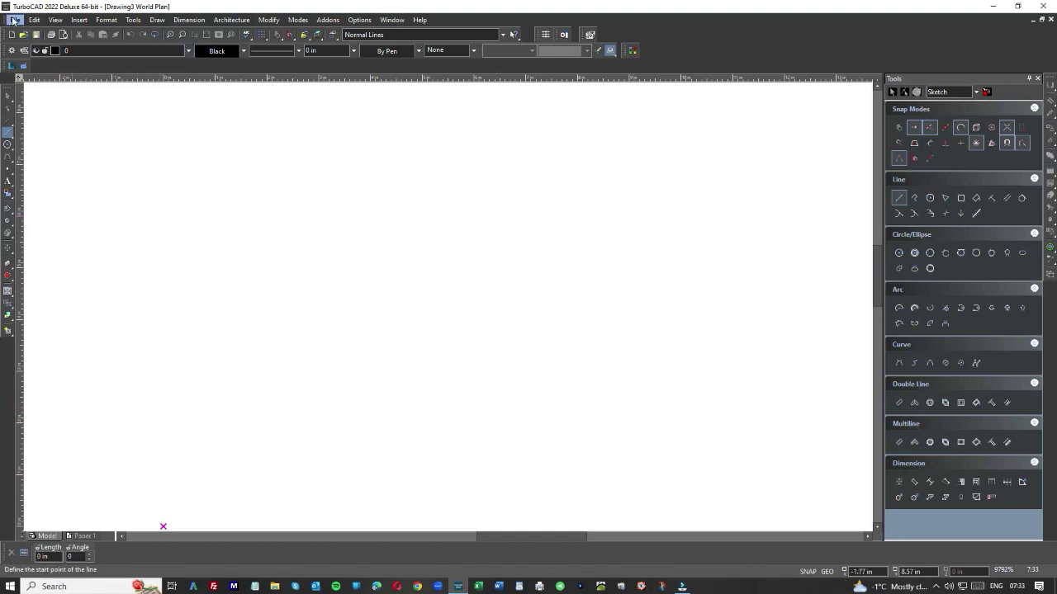
Create another blank drawing, Drawing4, from scratch
left_click(14, 20)
left_click(35, 34)
left_click(459, 253)
Set Drawing4's space units to Metric millimetres
left_click(332, 36)
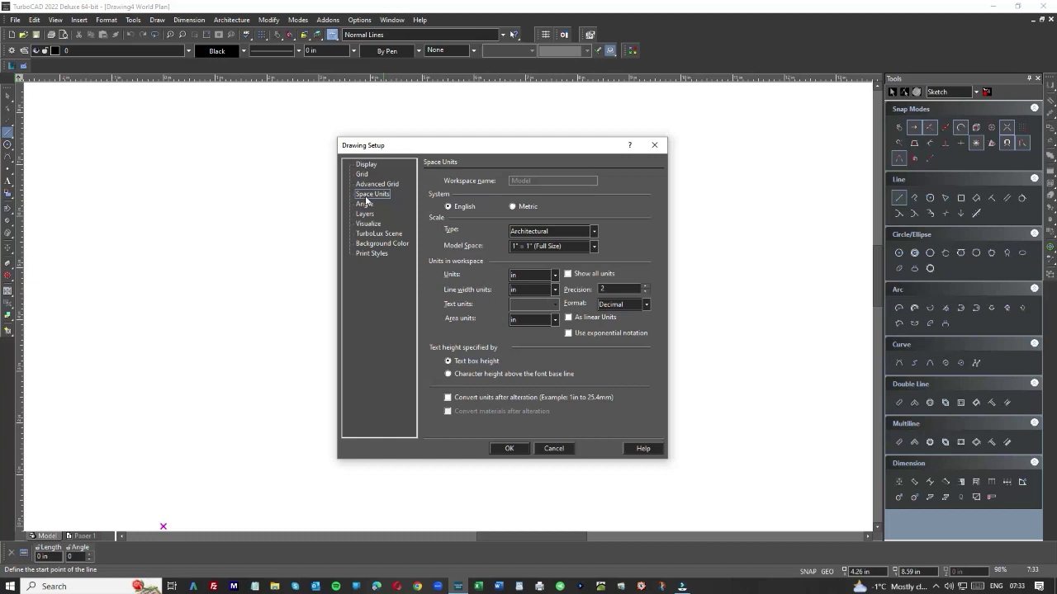
left_click(512, 207)
left_click(509, 448)
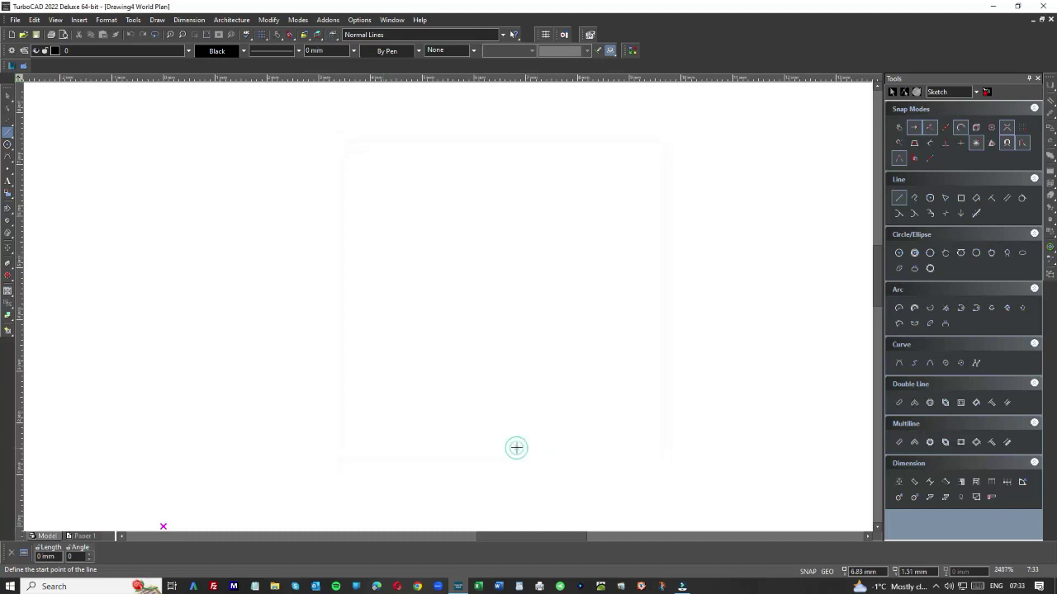
Switch Drawing4's space units to English in the Drawing Setup dialog
left_click(333, 36)
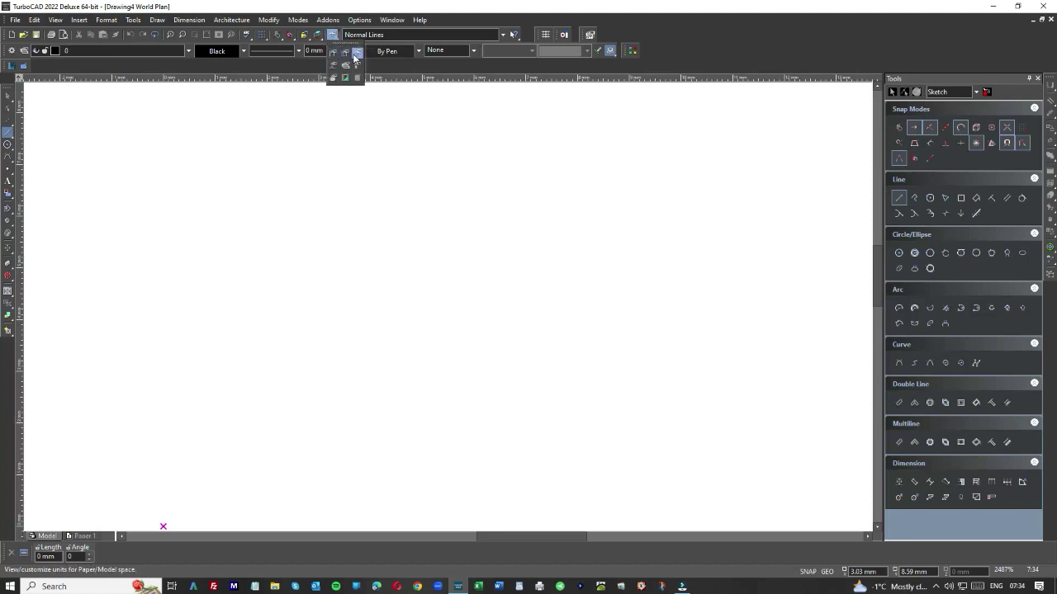
left_click(334, 53)
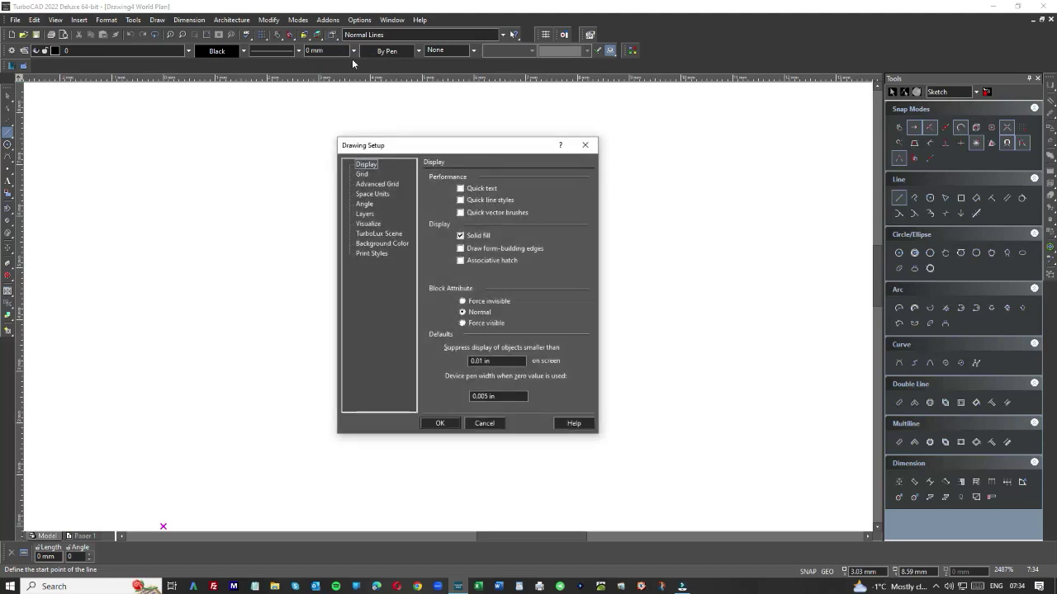
left_click(371, 194)
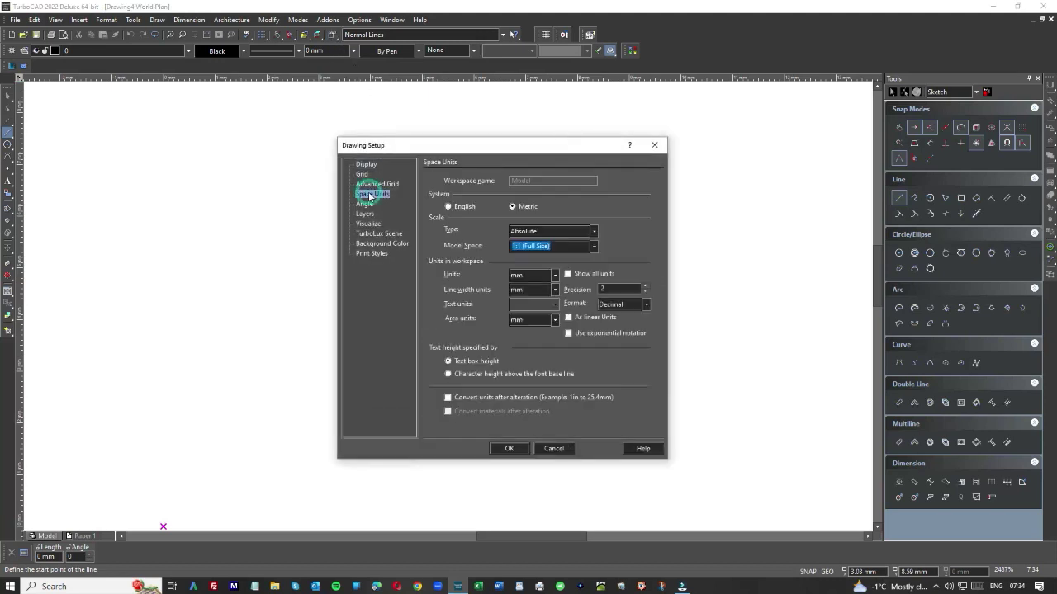
left_click(450, 206)
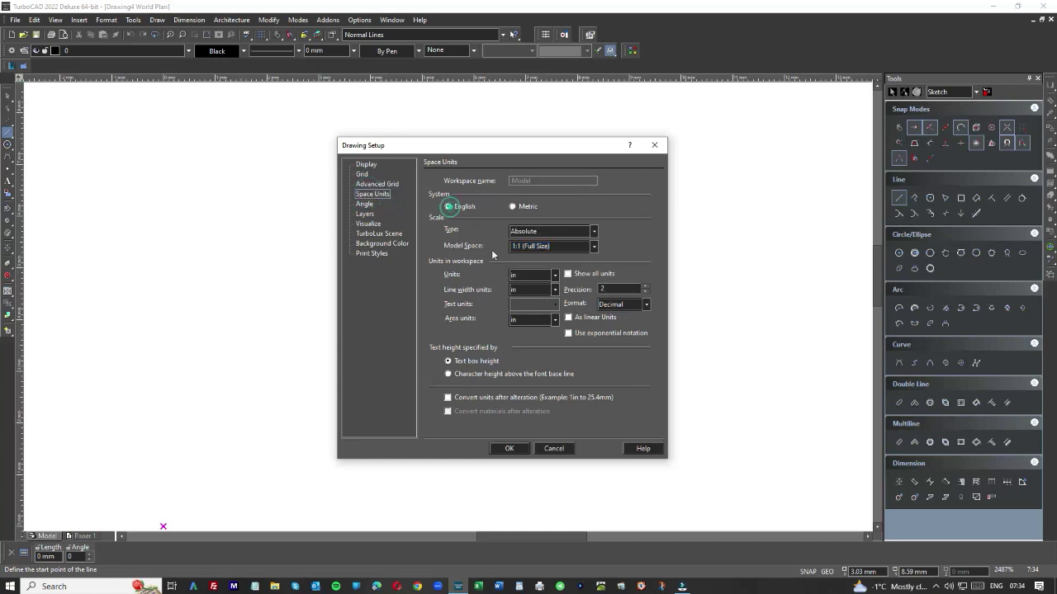
left_click(513, 450)
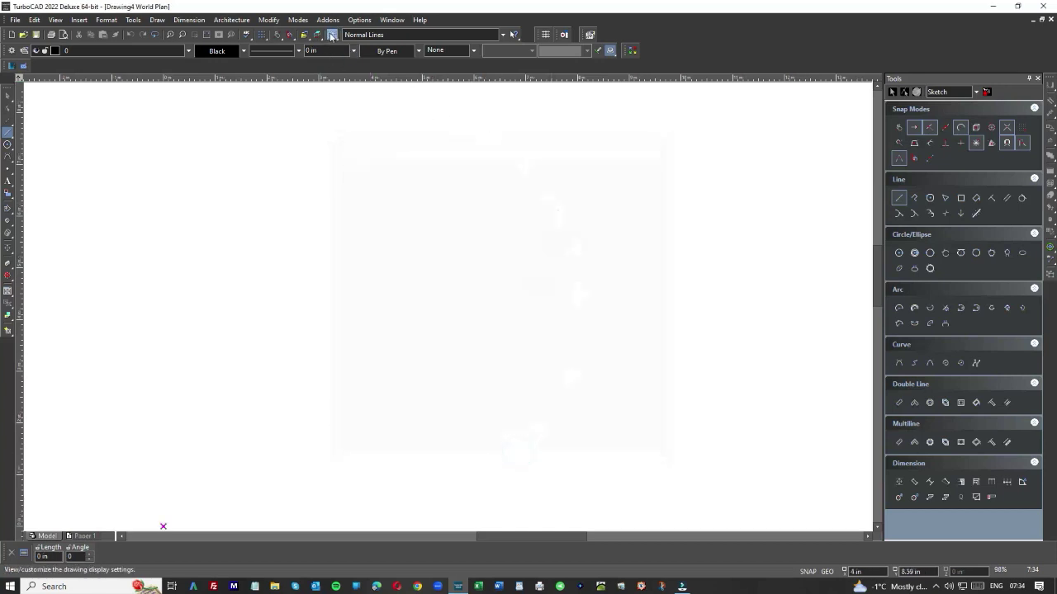
In Drawing Setup, try Metric, then confirm English inches as the space units
left_click(331, 36)
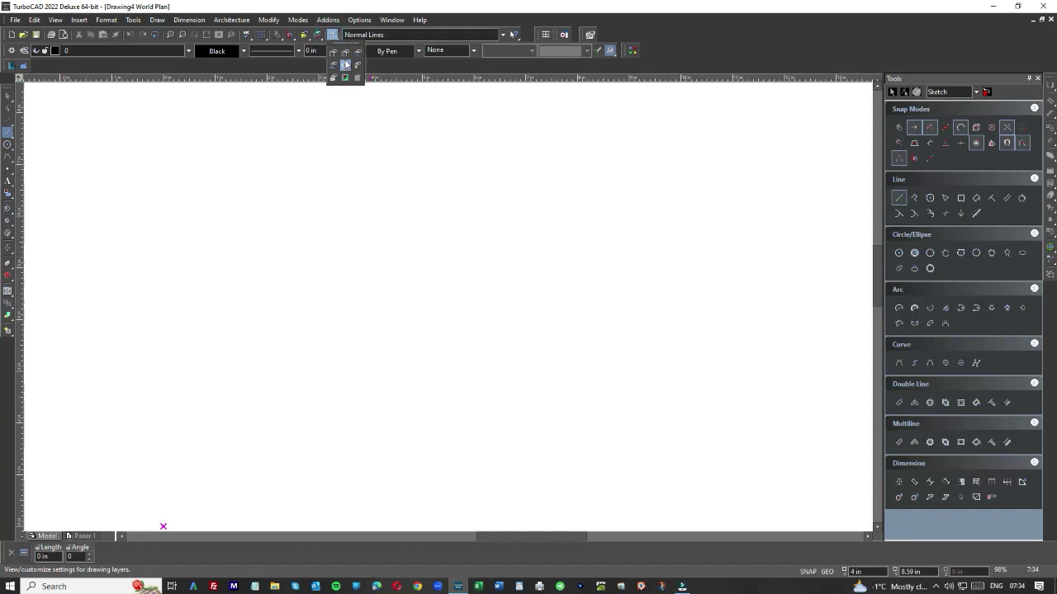
left_click(333, 57)
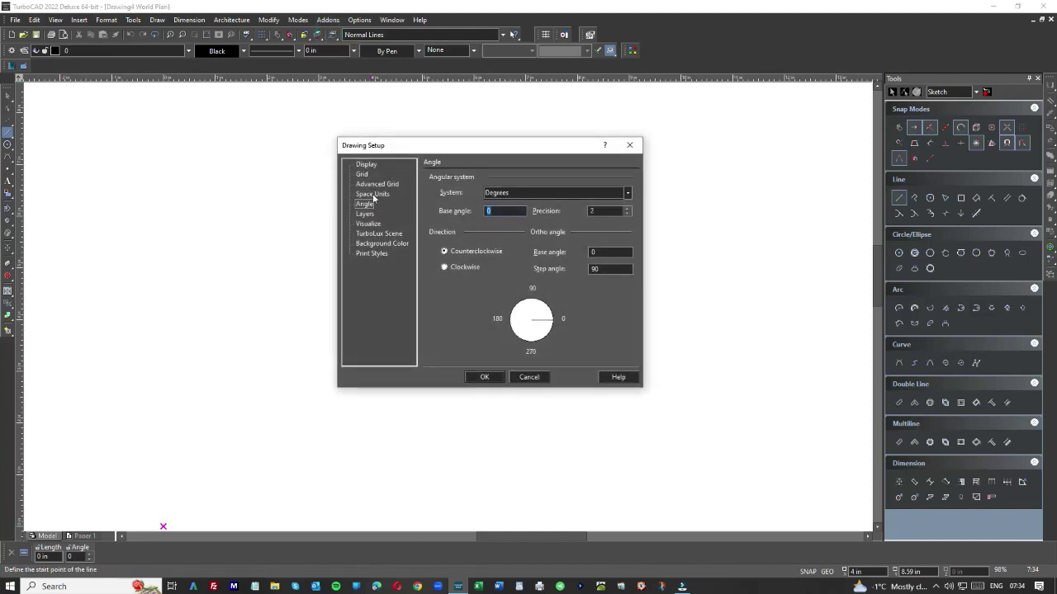
left_click(372, 194)
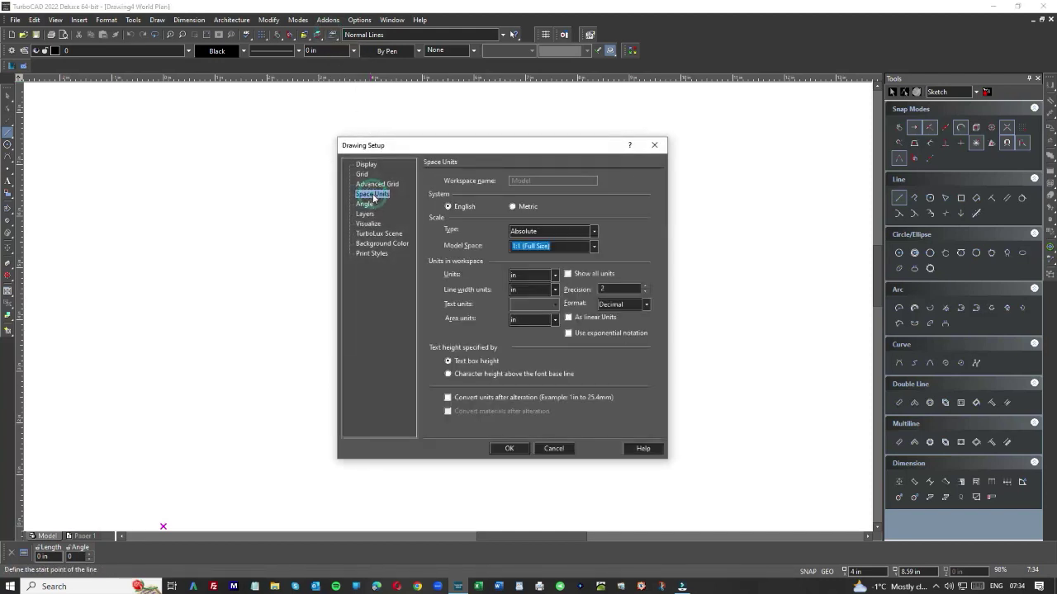
left_click(514, 207)
left_click(447, 207)
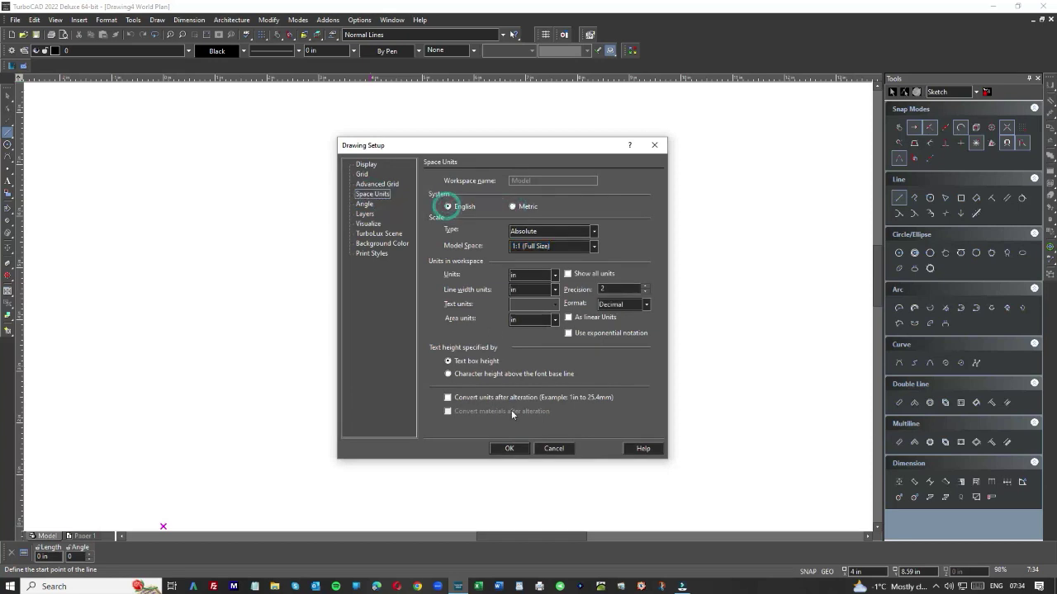
left_click(509, 449)
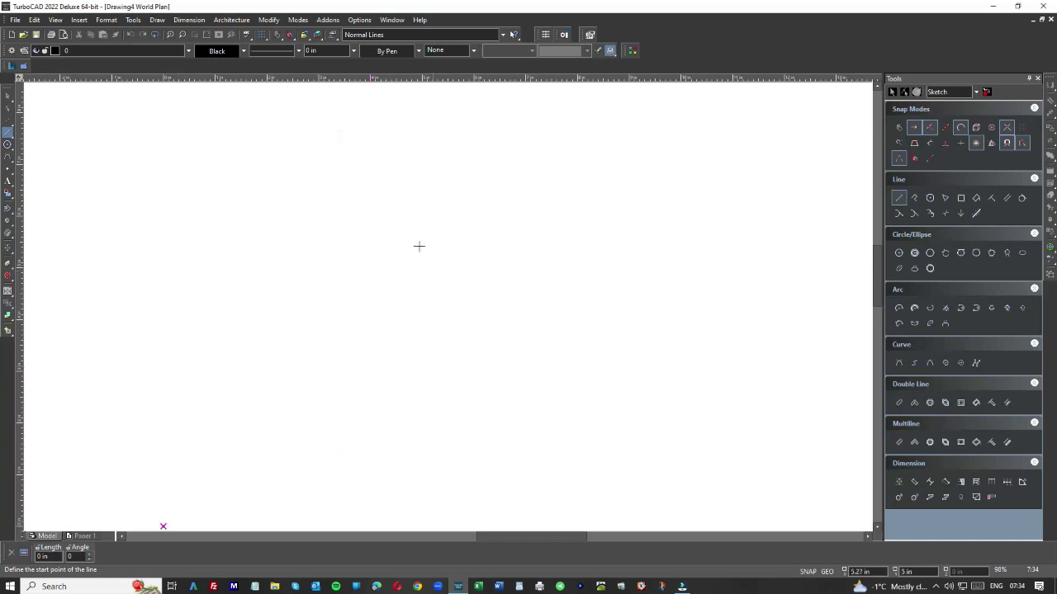
Set Drawing4's space units to Metric in the Drawing Setup Space Units page
left_click(331, 35)
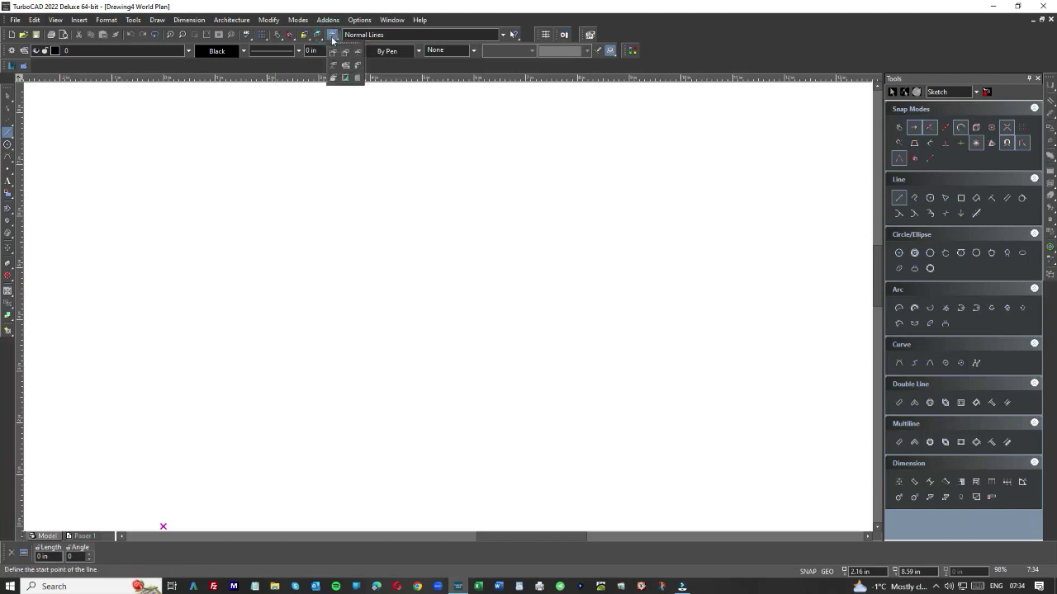
left_click(355, 53)
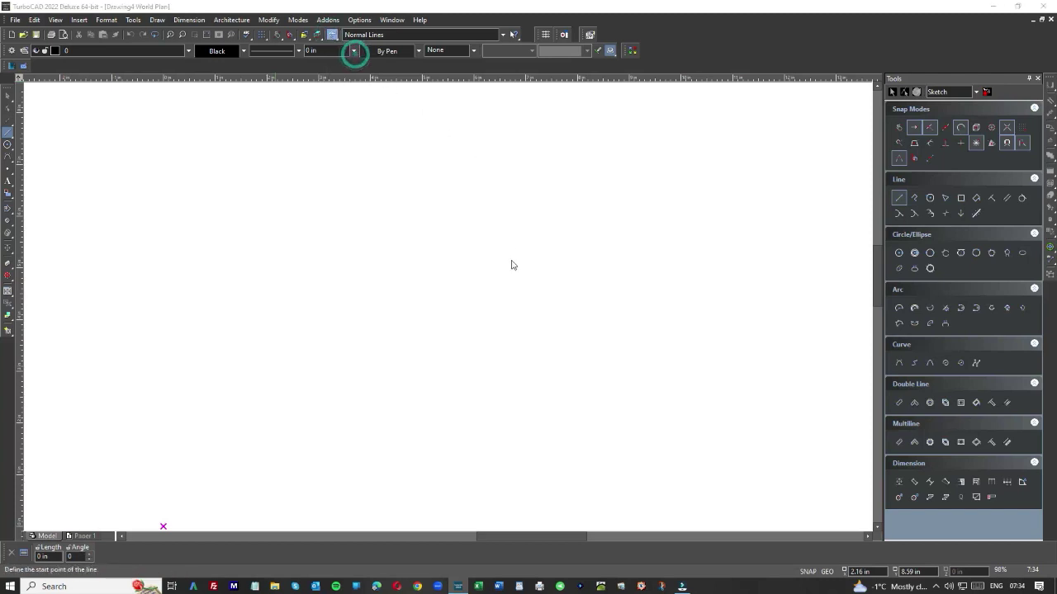
left_click(365, 204)
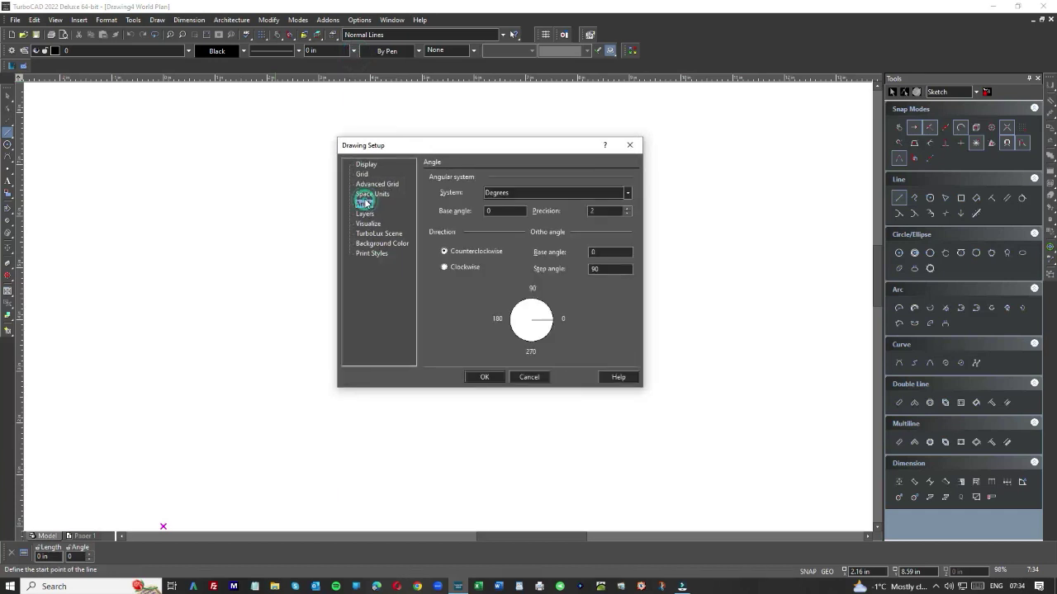
left_click(364, 194)
left_click(513, 208)
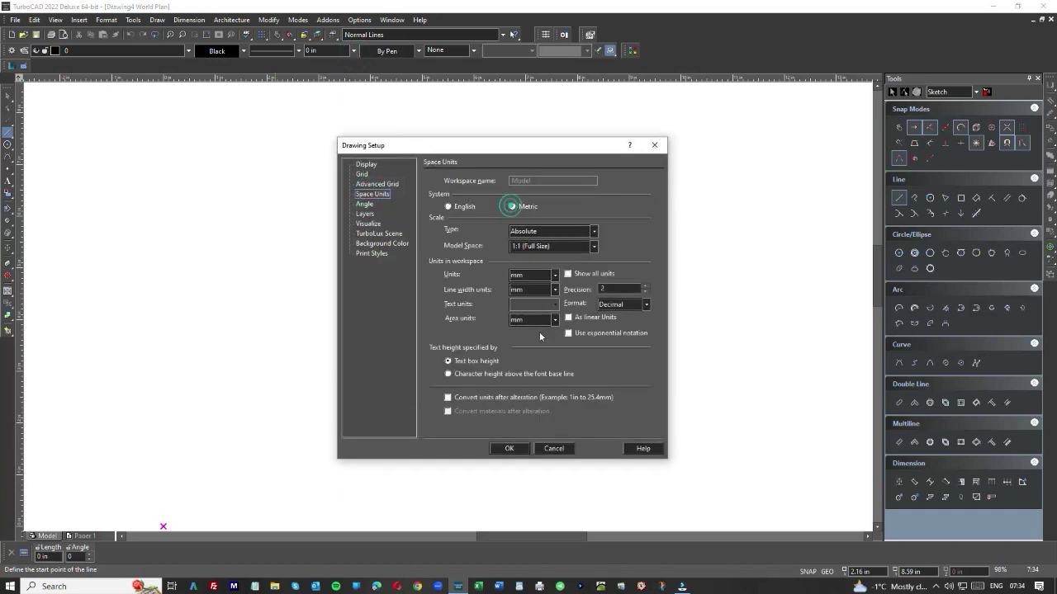
left_click(509, 449)
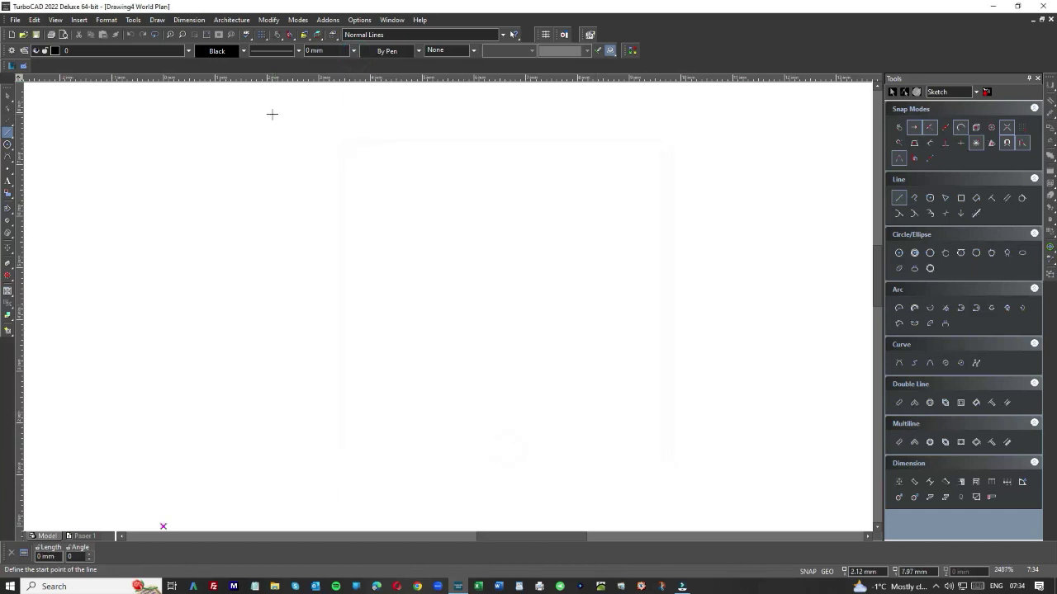
left_click(106, 20)
left_click(115, 94)
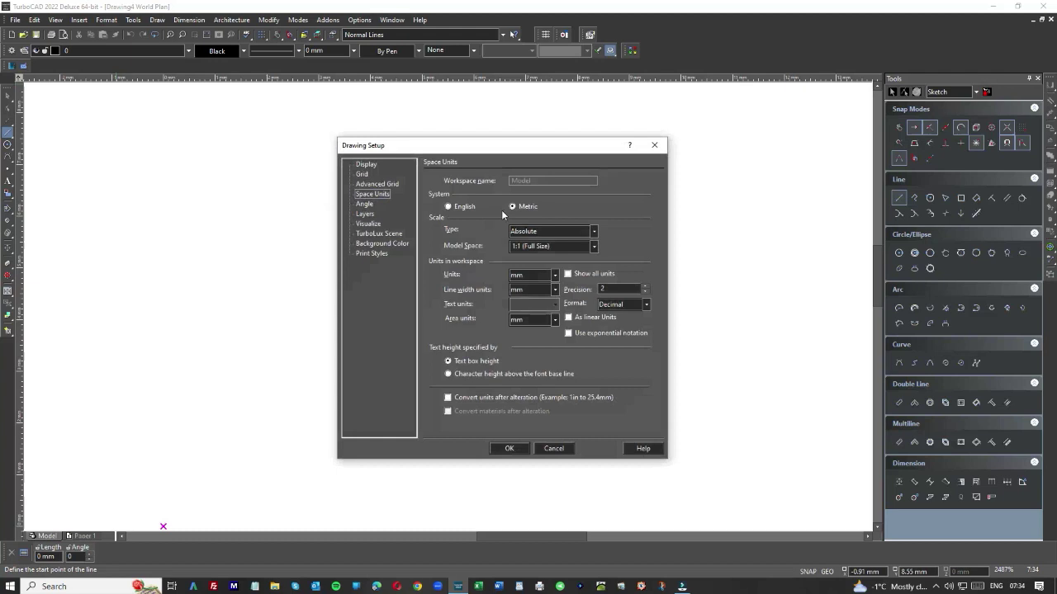
left_click(448, 207)
left_click(512, 206)
left_click(508, 449)
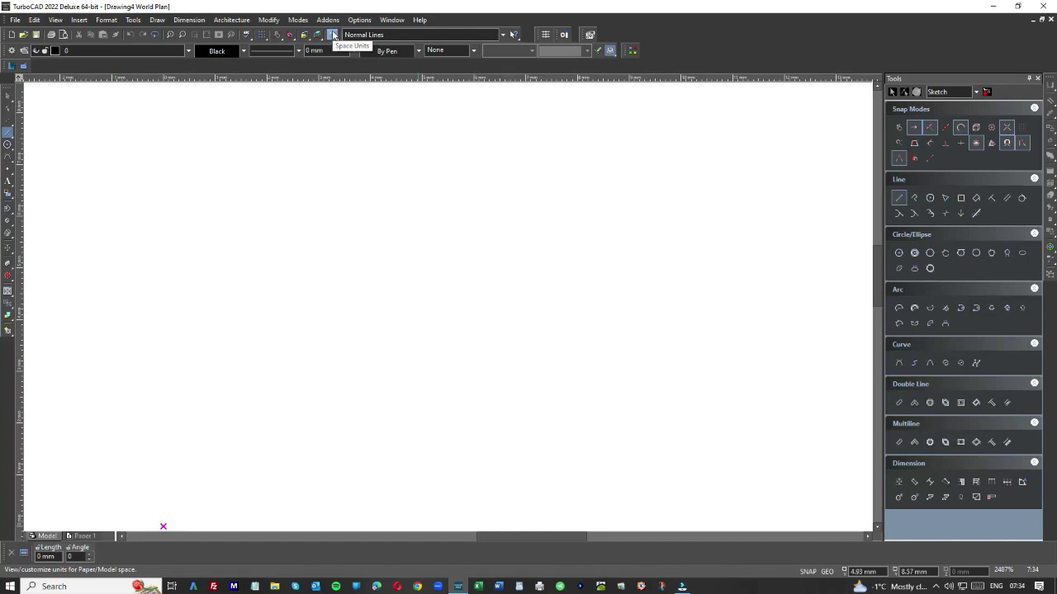
left_click(106, 20)
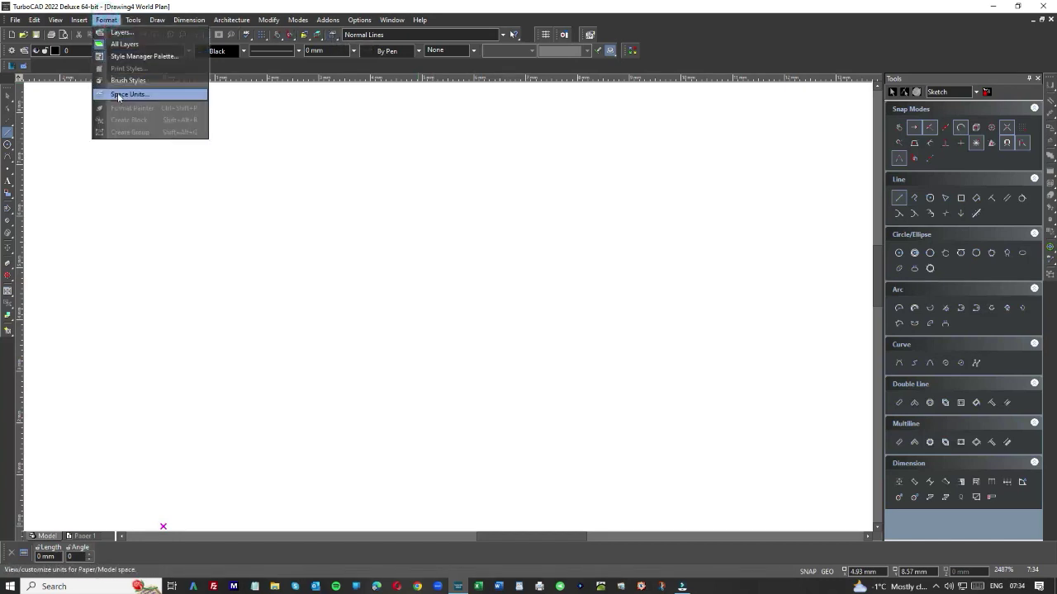
left_click(118, 96)
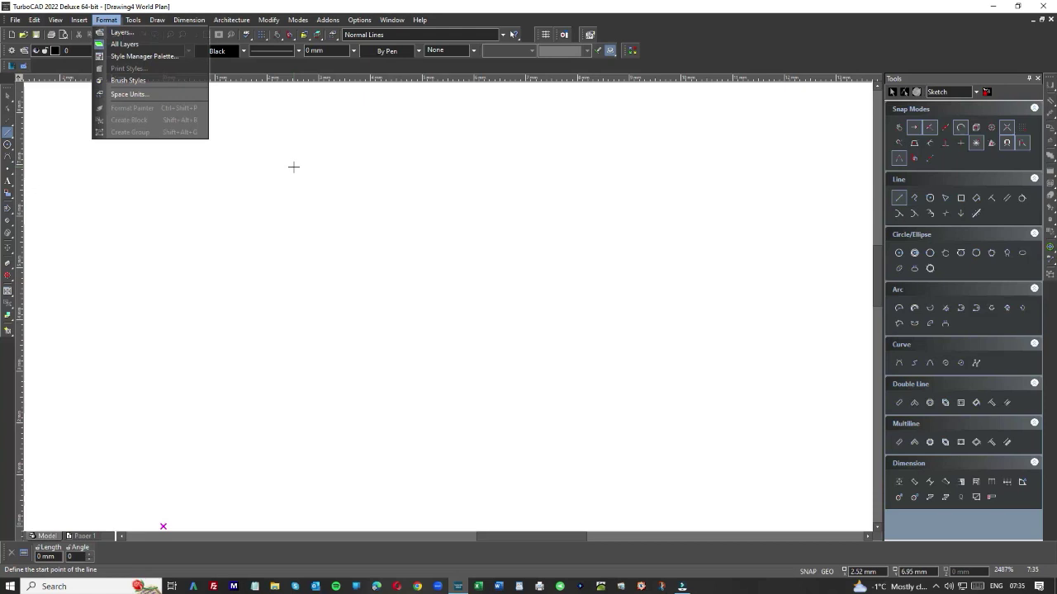
left_click(331, 36)
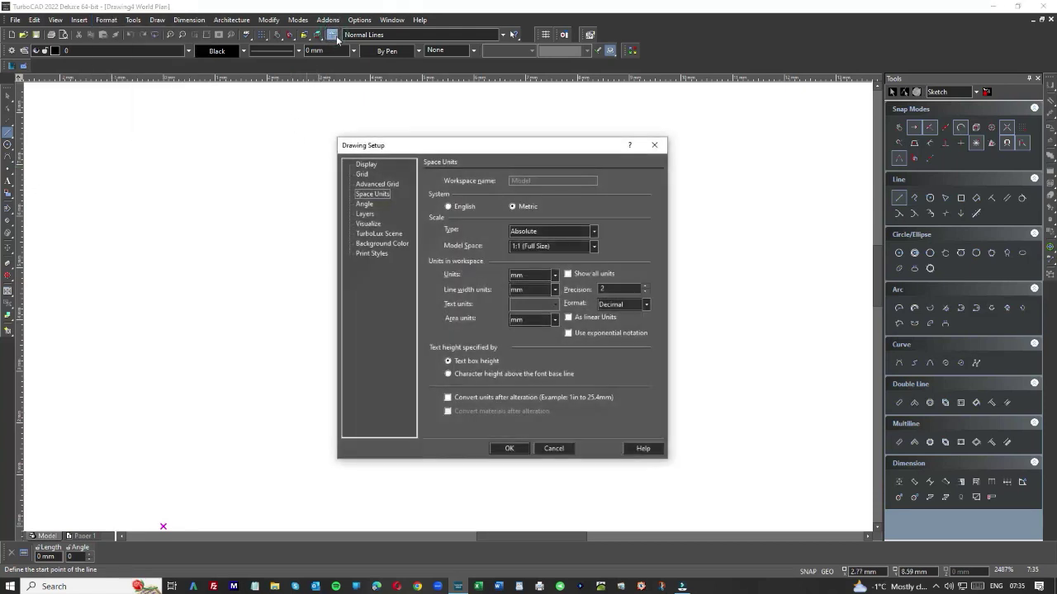
left_click(449, 207)
left_click(512, 207)
left_click(509, 449)
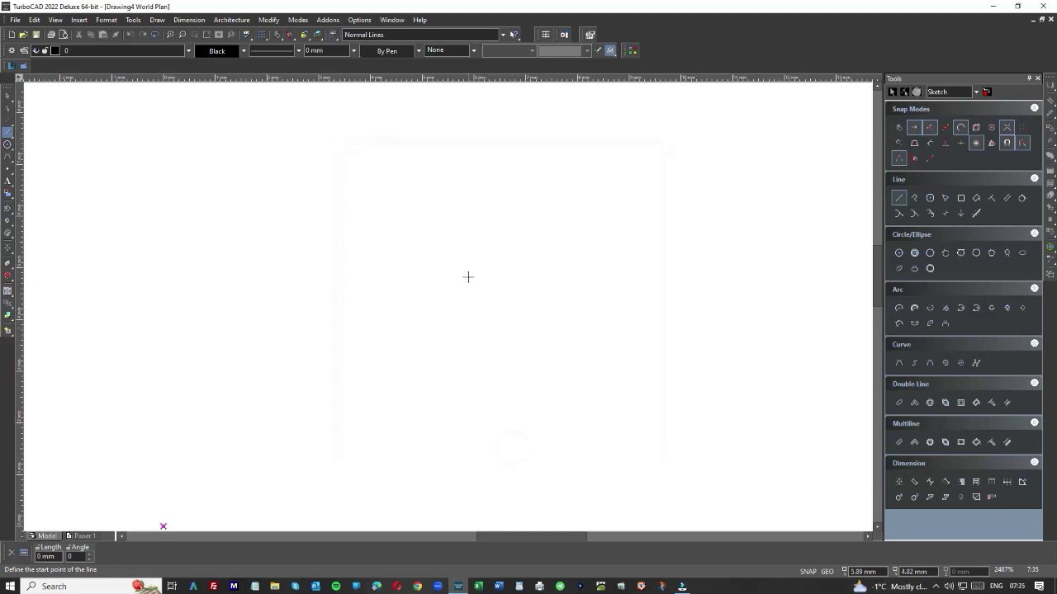